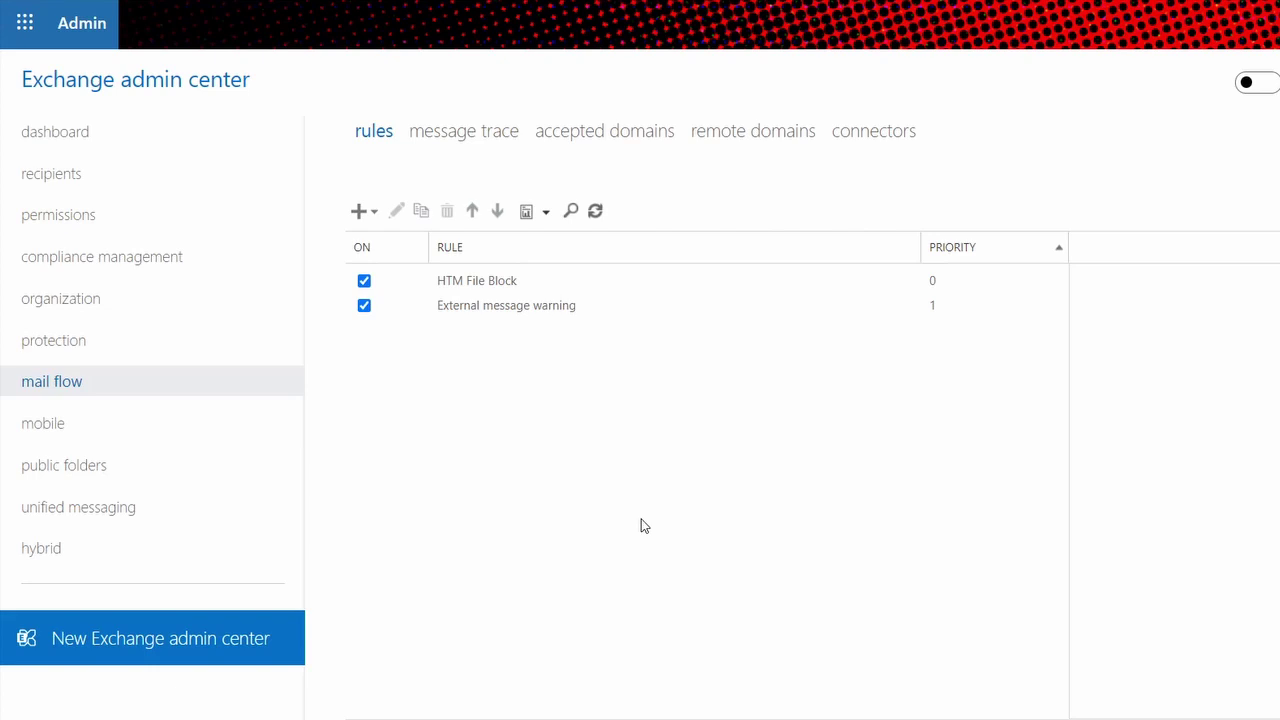
Create a new rule from scratch with all options shown, named 'Block Mail attachments'.
left_click(376, 214)
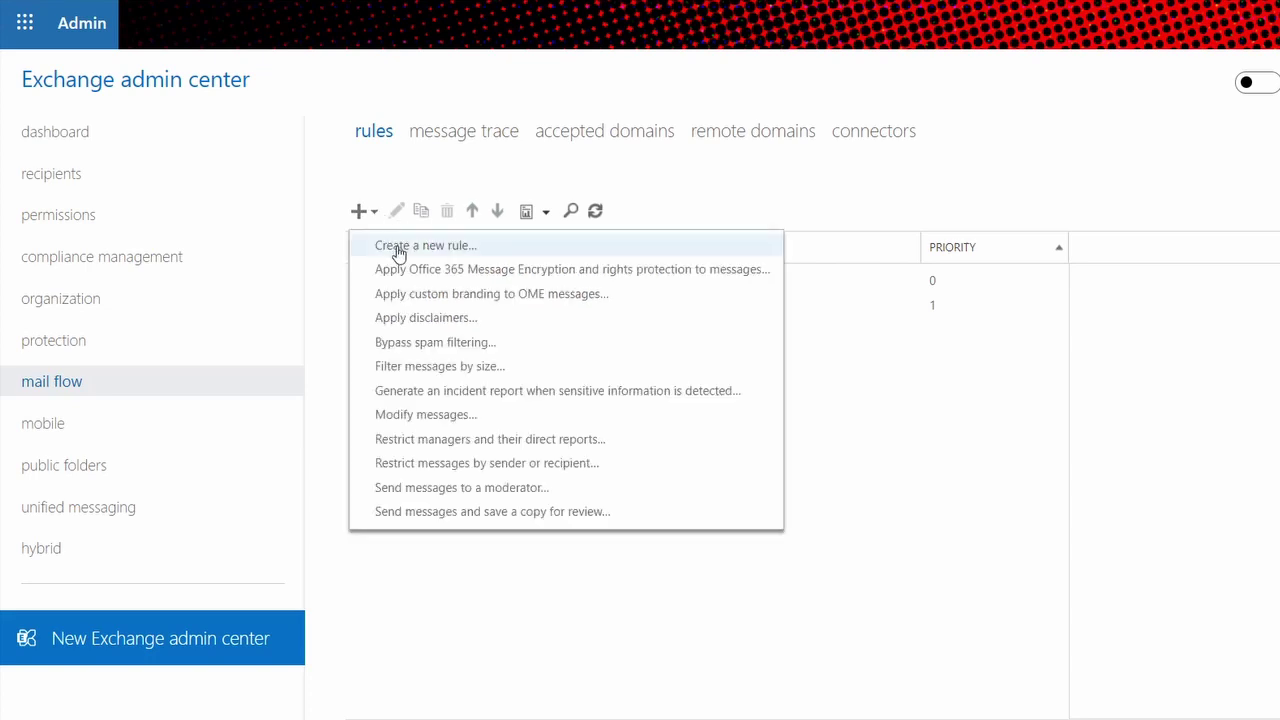
left_click(399, 250)
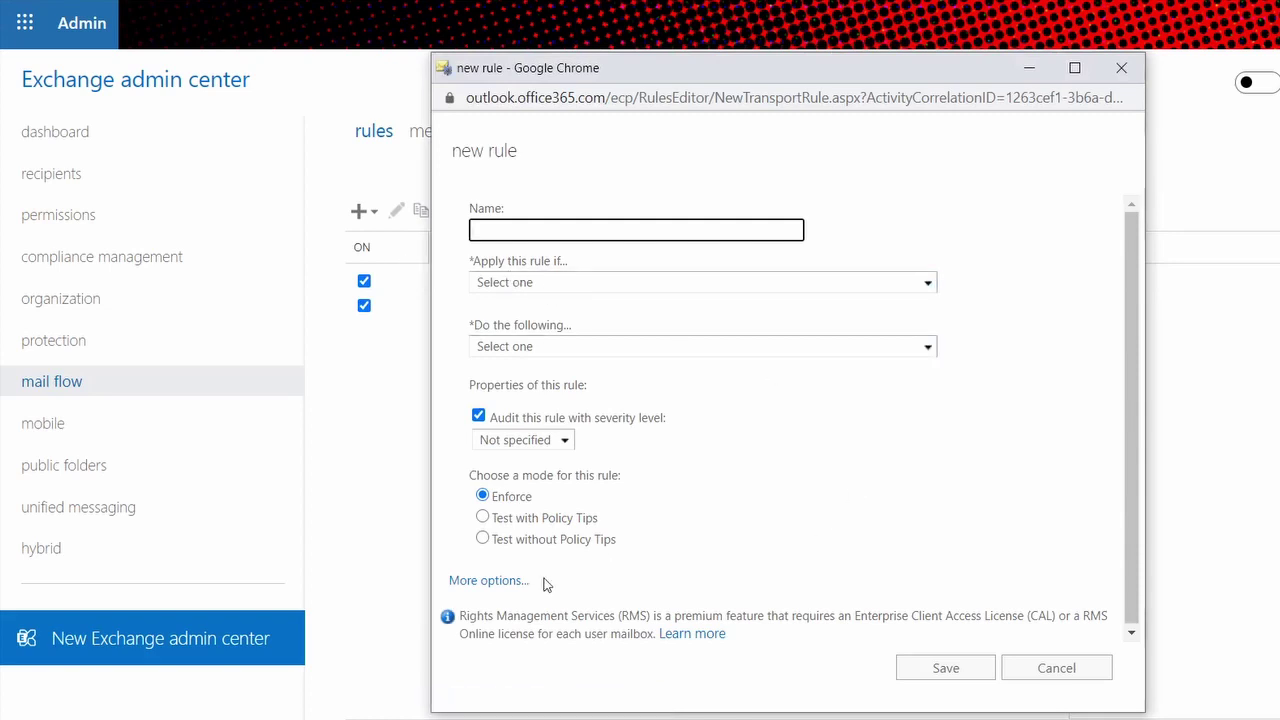
left_click(502, 584)
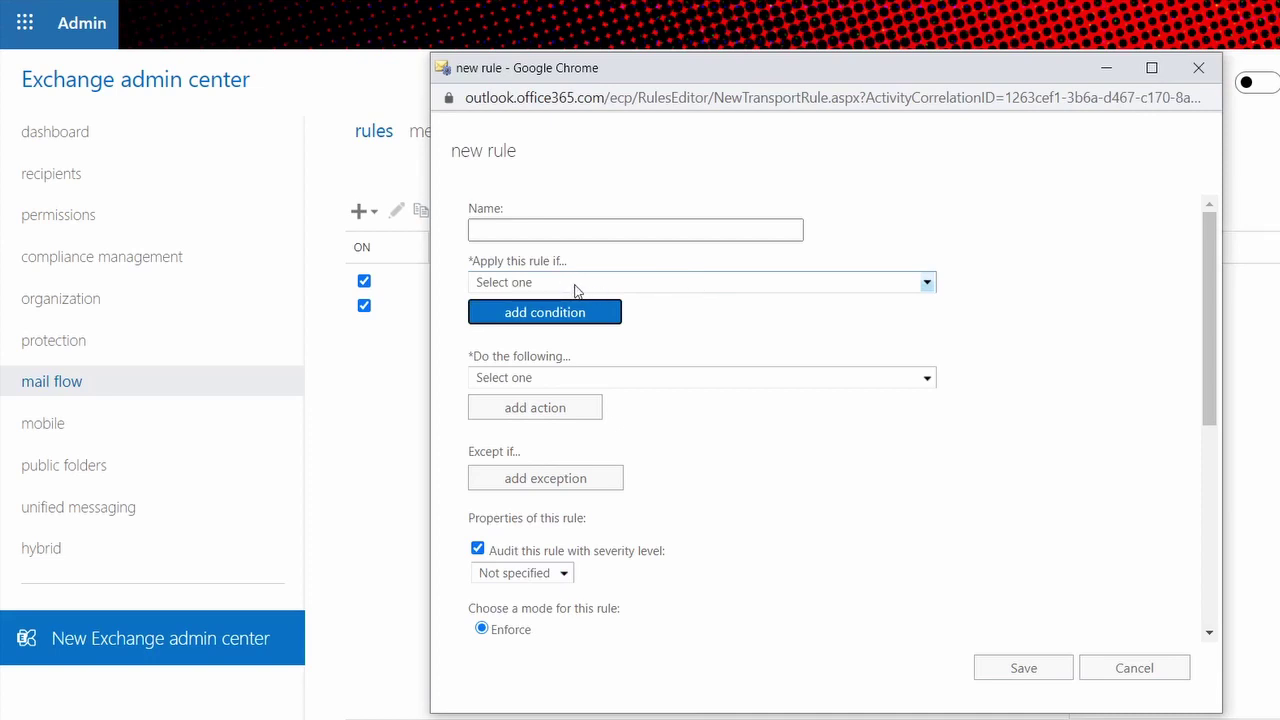
left_click(559, 231)
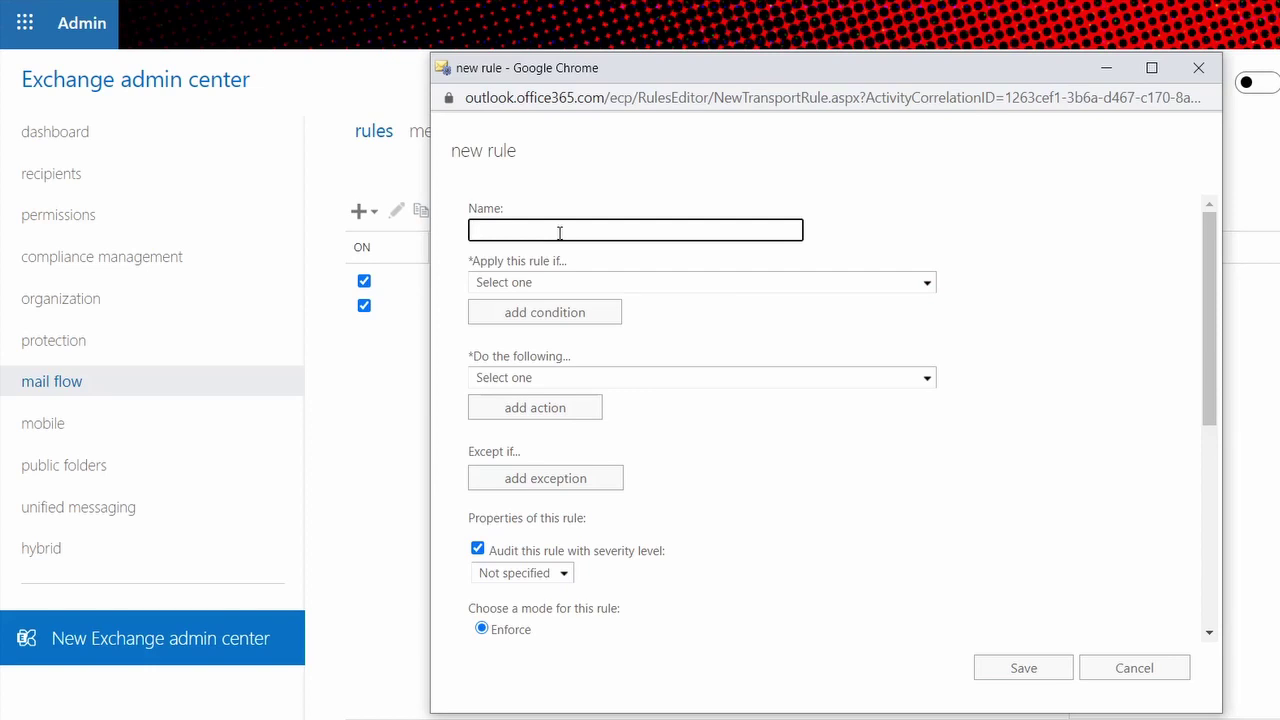
type("Block Mail attachments")
Apply the rule when any attachment's file extension includes specified words.
left_click(563, 289)
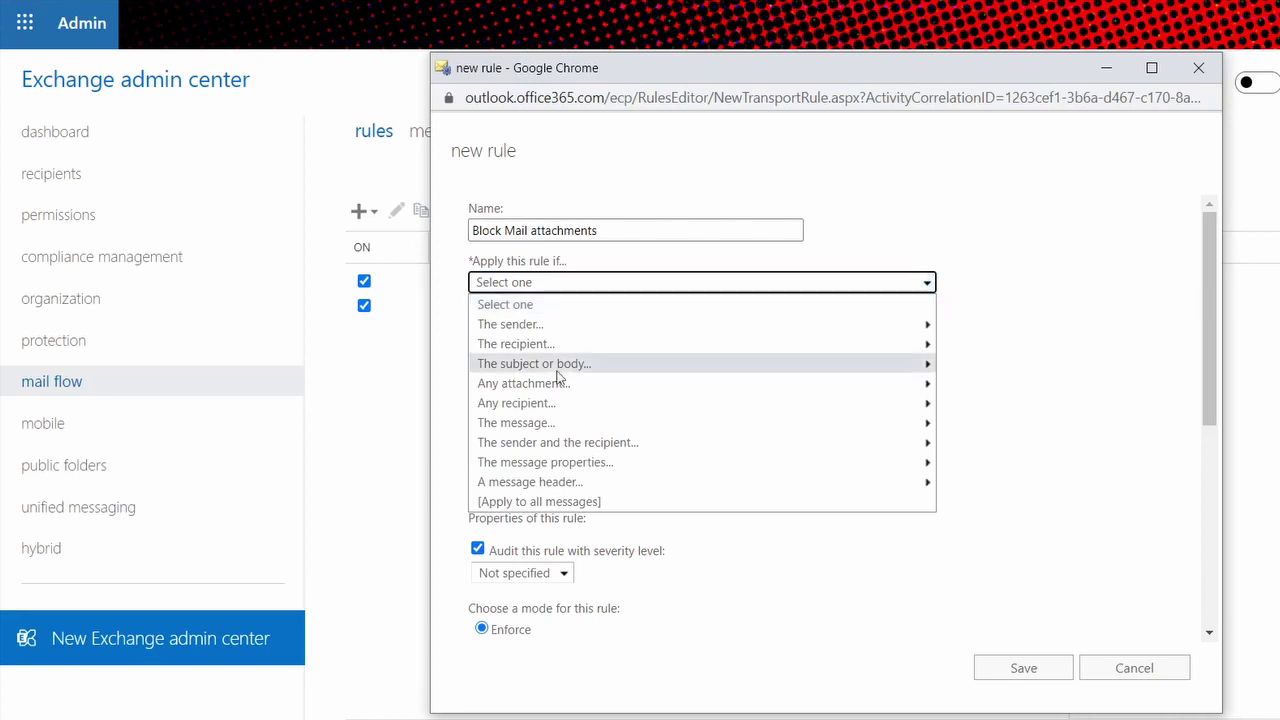
mouse_move(556, 383)
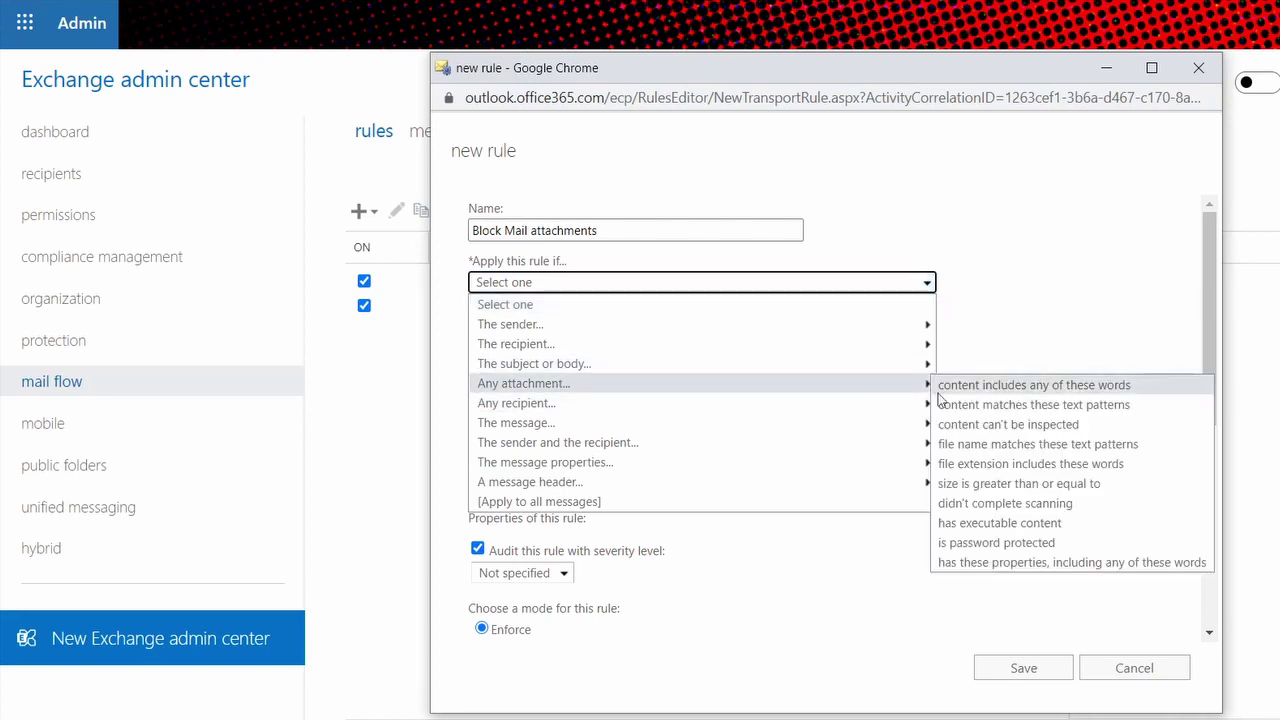
left_click(993, 466)
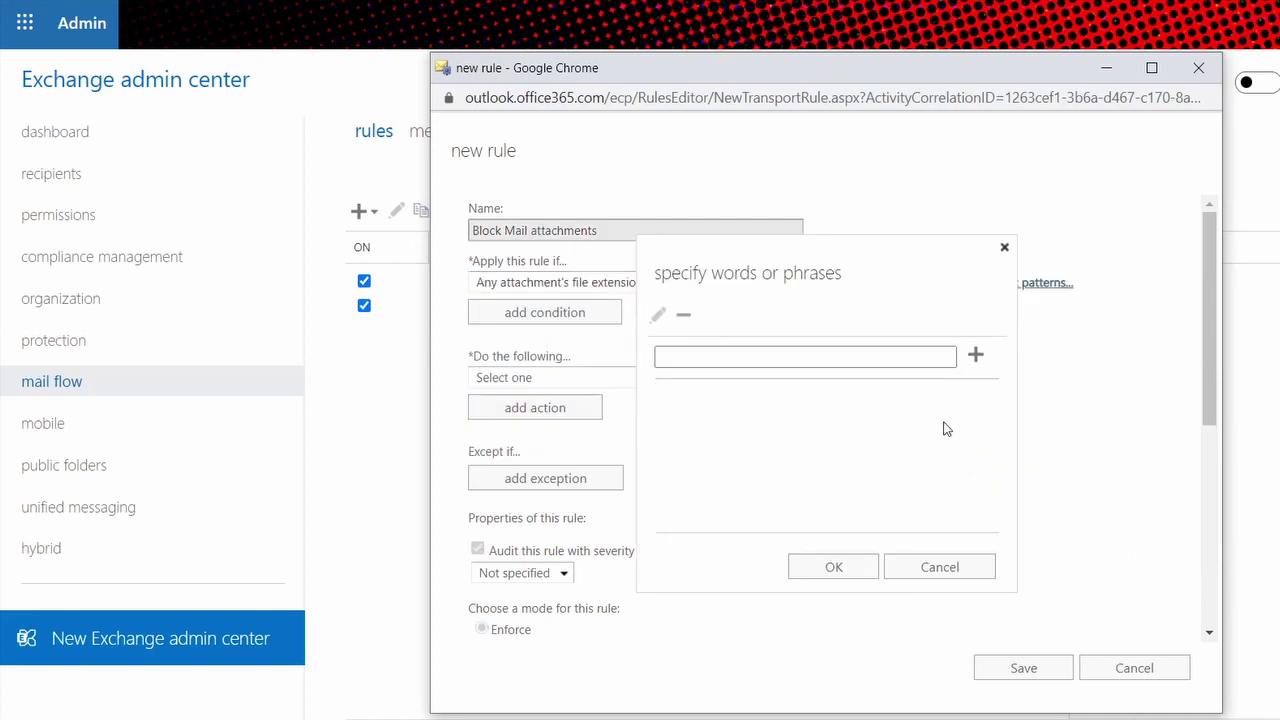
Add the extensions html, htm, exe, vbs and com to the word list.
left_click(826, 364)
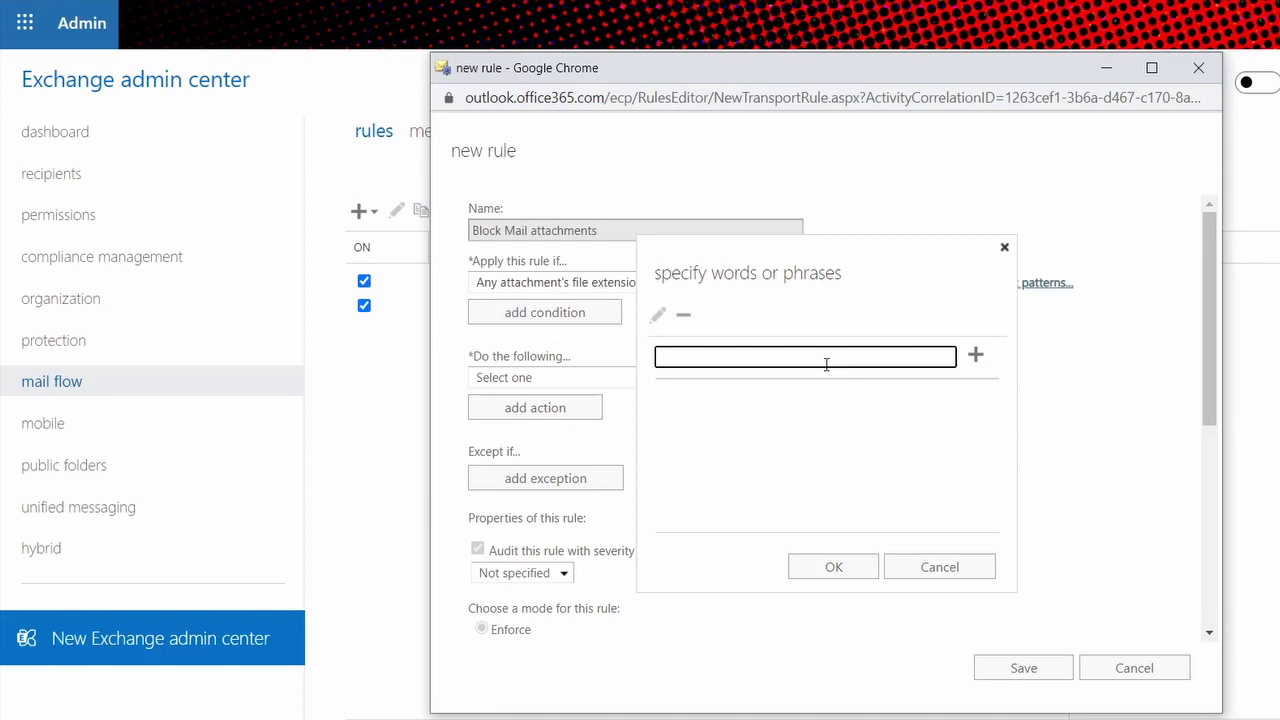
type("html")
left_click(976, 355)
left_click(743, 350)
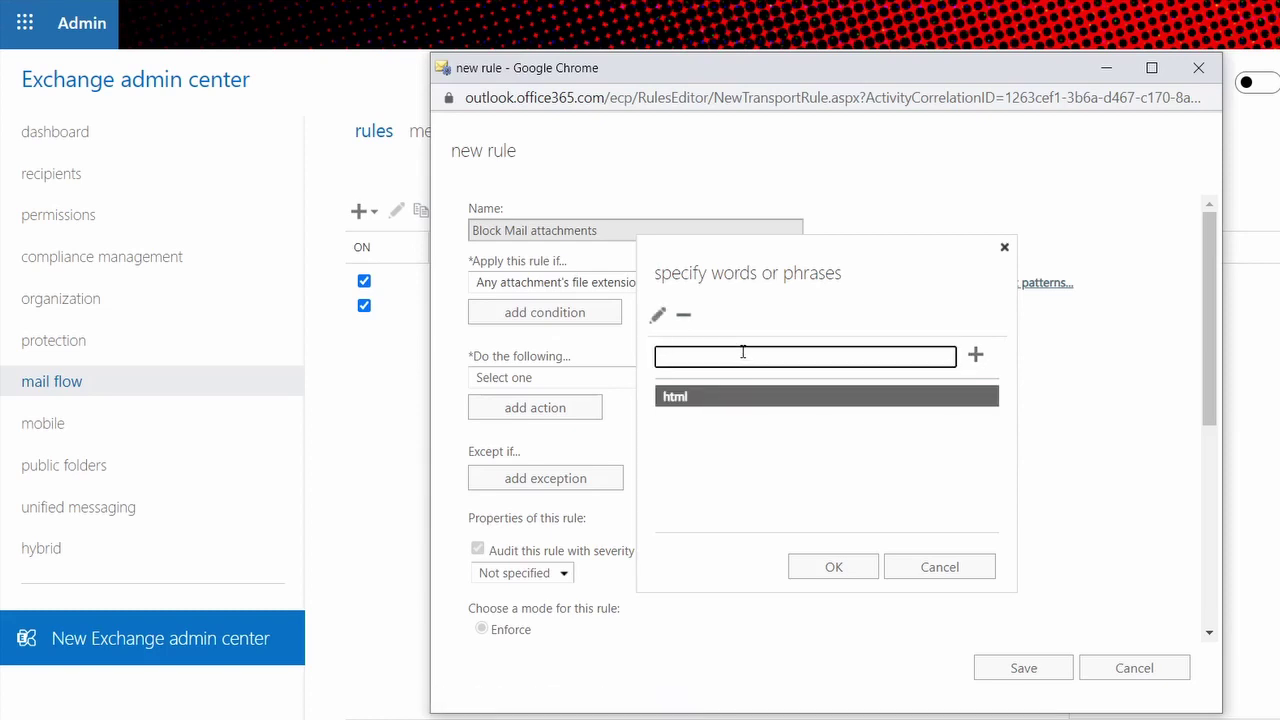
type("htm")
left_click(975, 355)
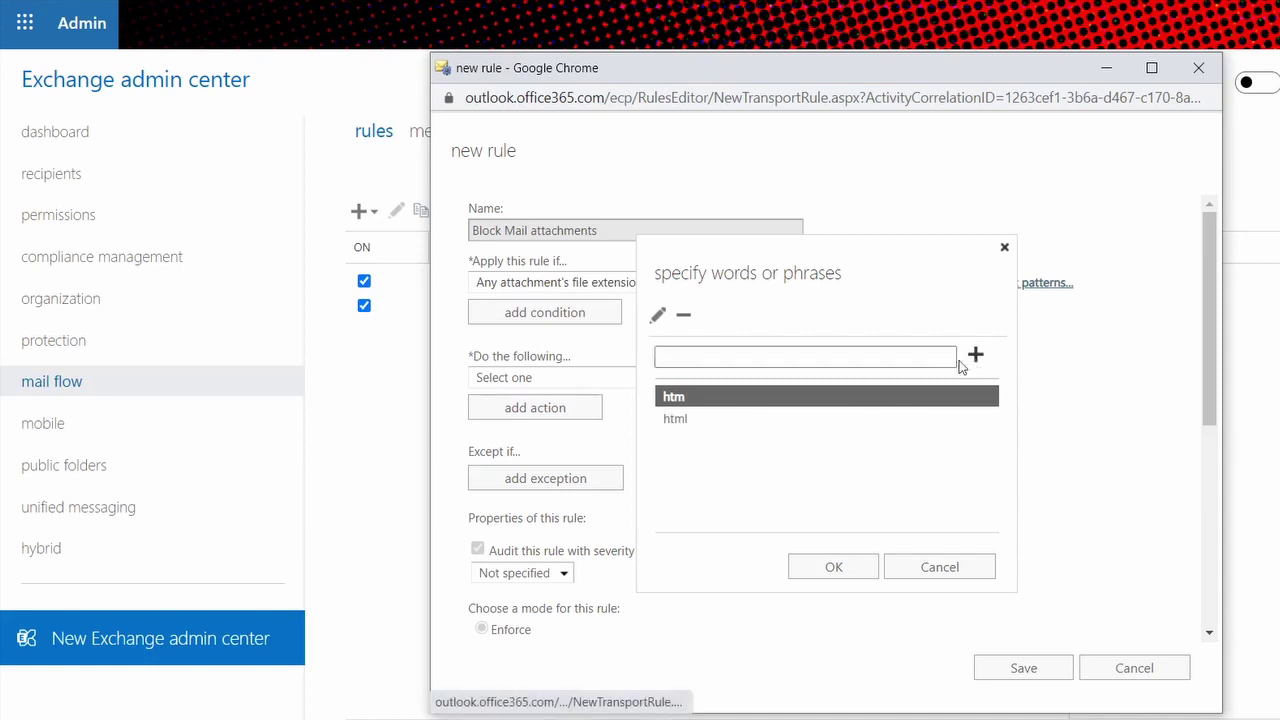
left_click(861, 360)
type("exe")
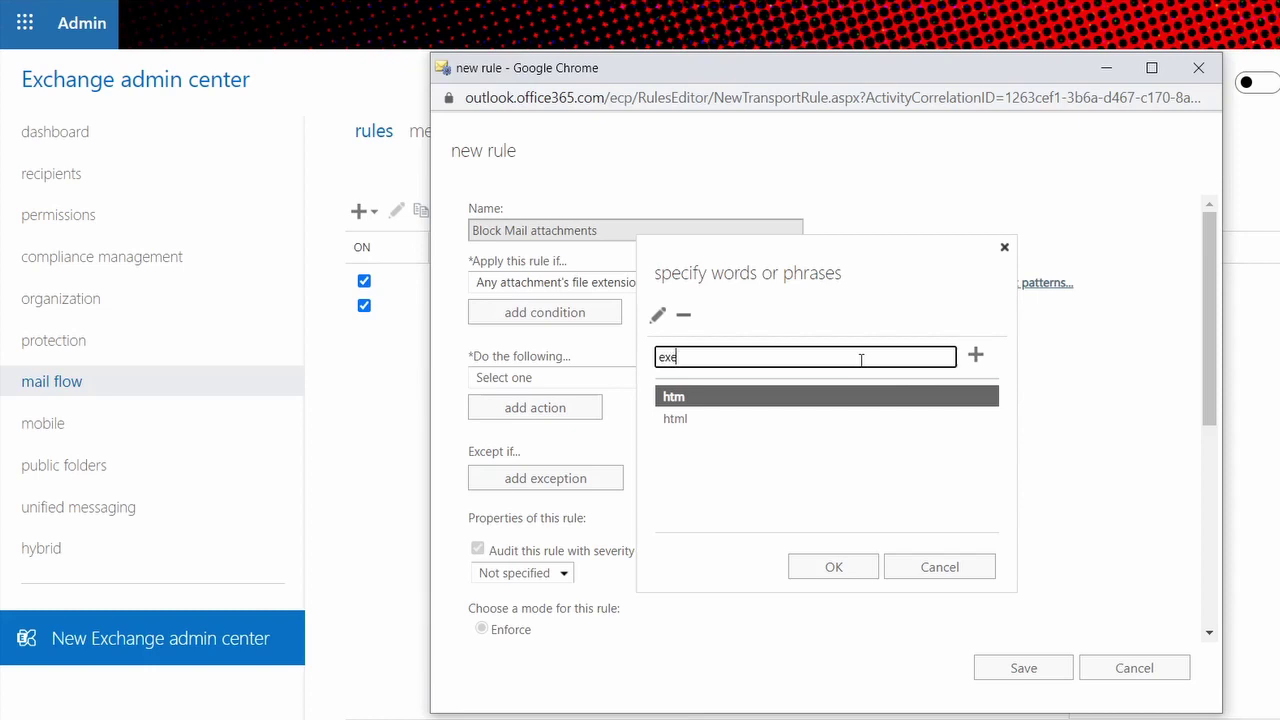
left_click(975, 355)
left_click(735, 356)
type("vbs")
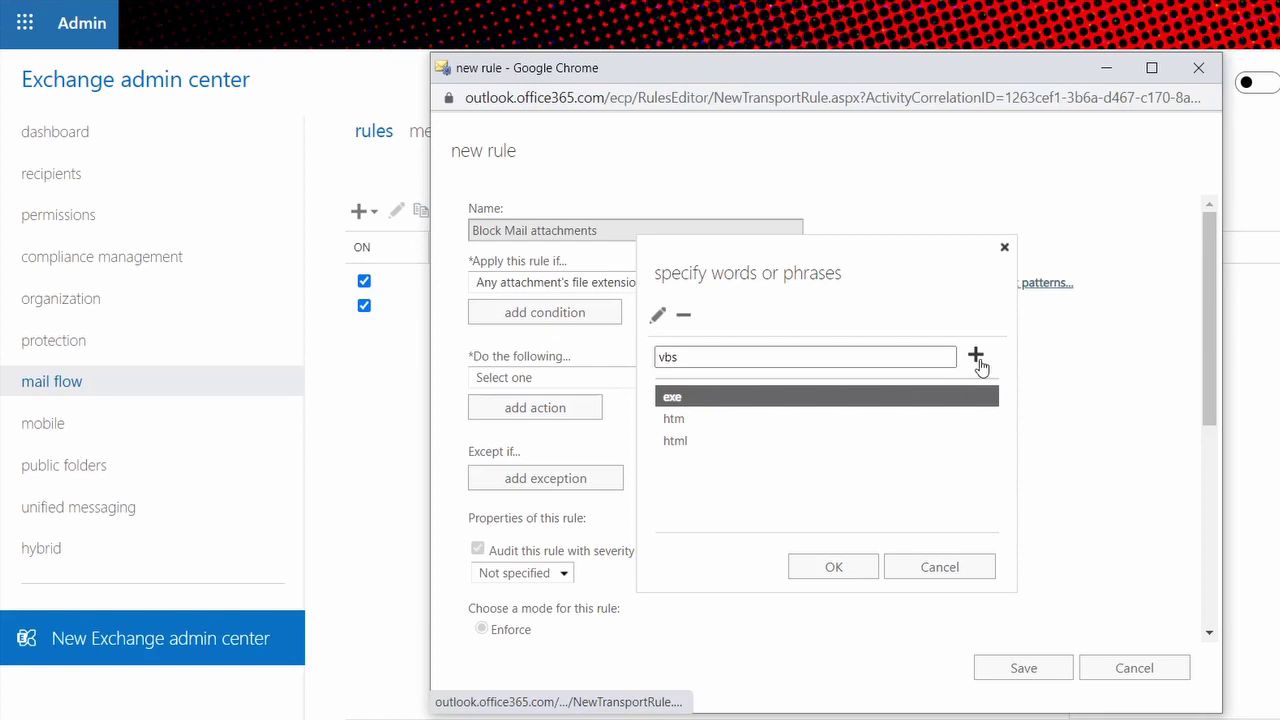
left_click(975, 355)
left_click(777, 356)
type("c")
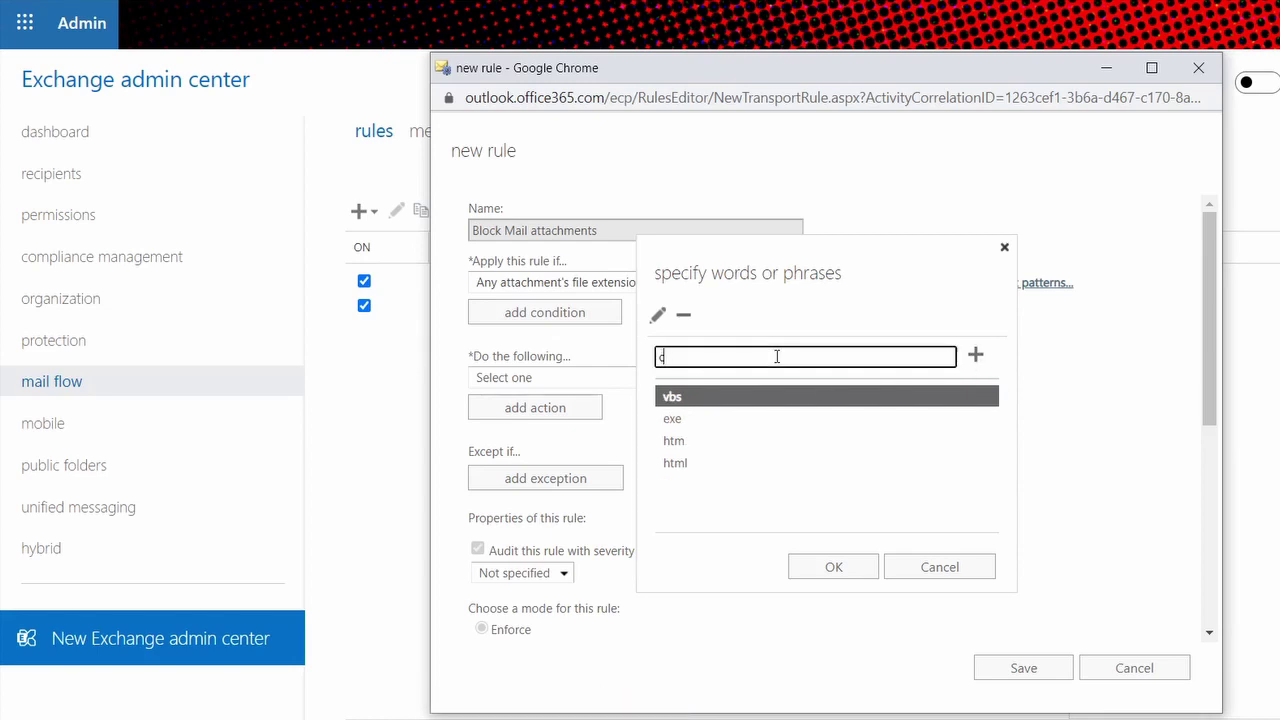
type("om")
left_click(975, 355)
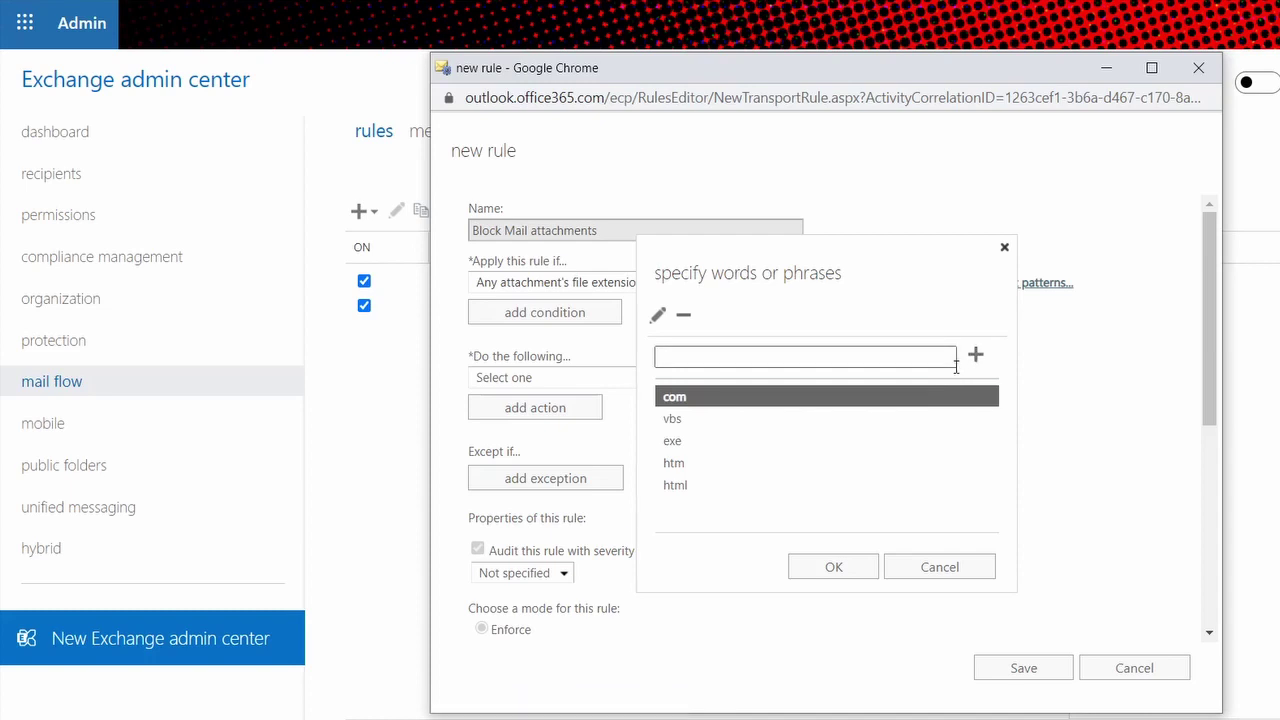
left_click(931, 362)
Confirm the extension list and set the action to delete the message without notifying anyone.
left_click(835, 569)
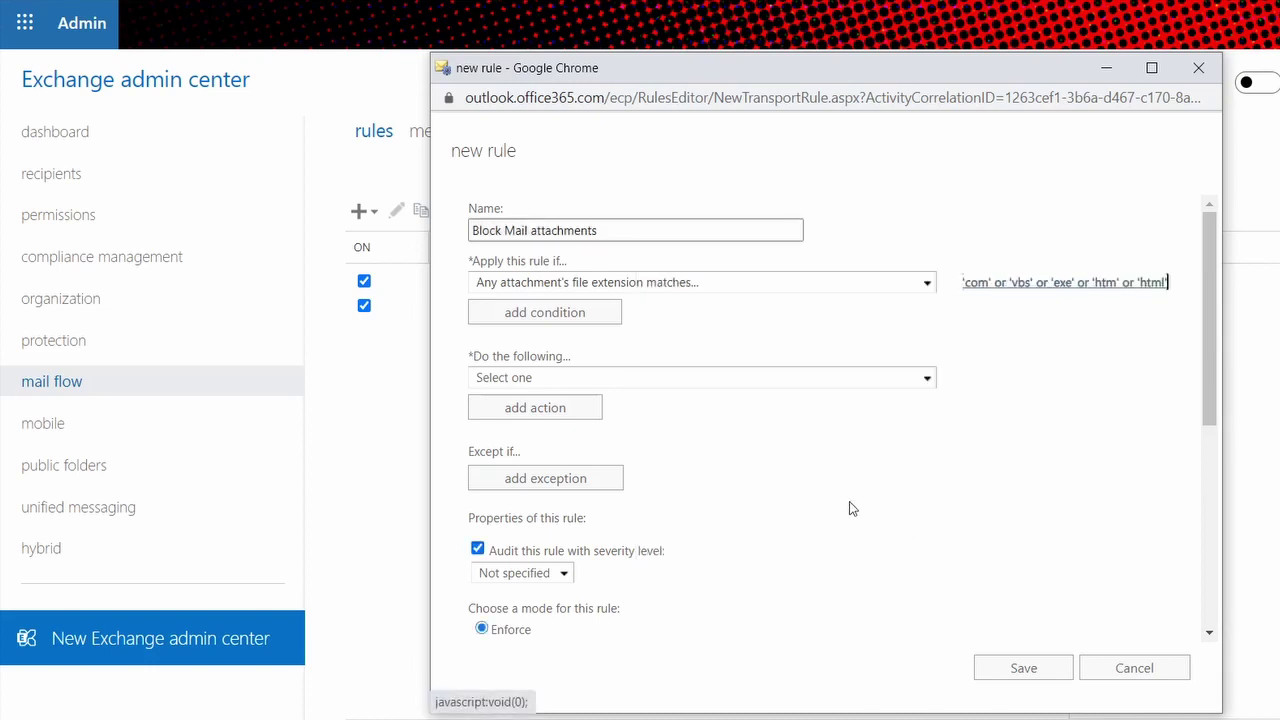
left_click(704, 378)
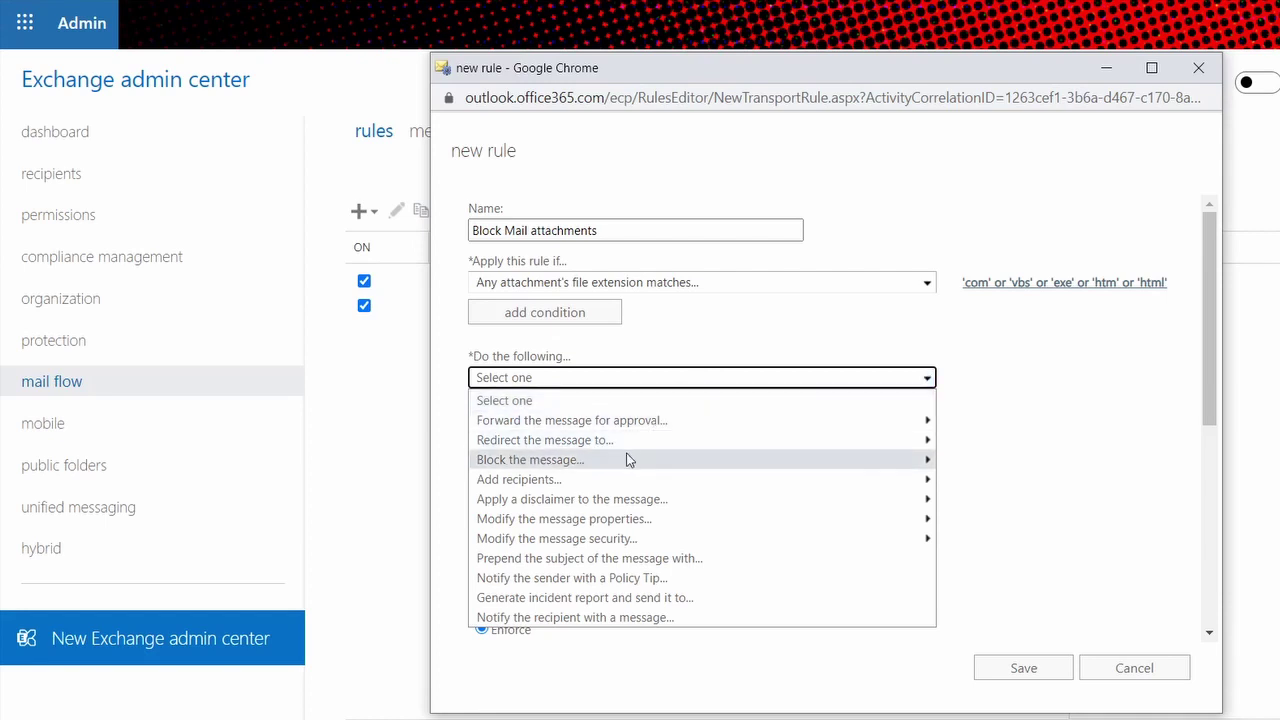
mouse_move(627, 460)
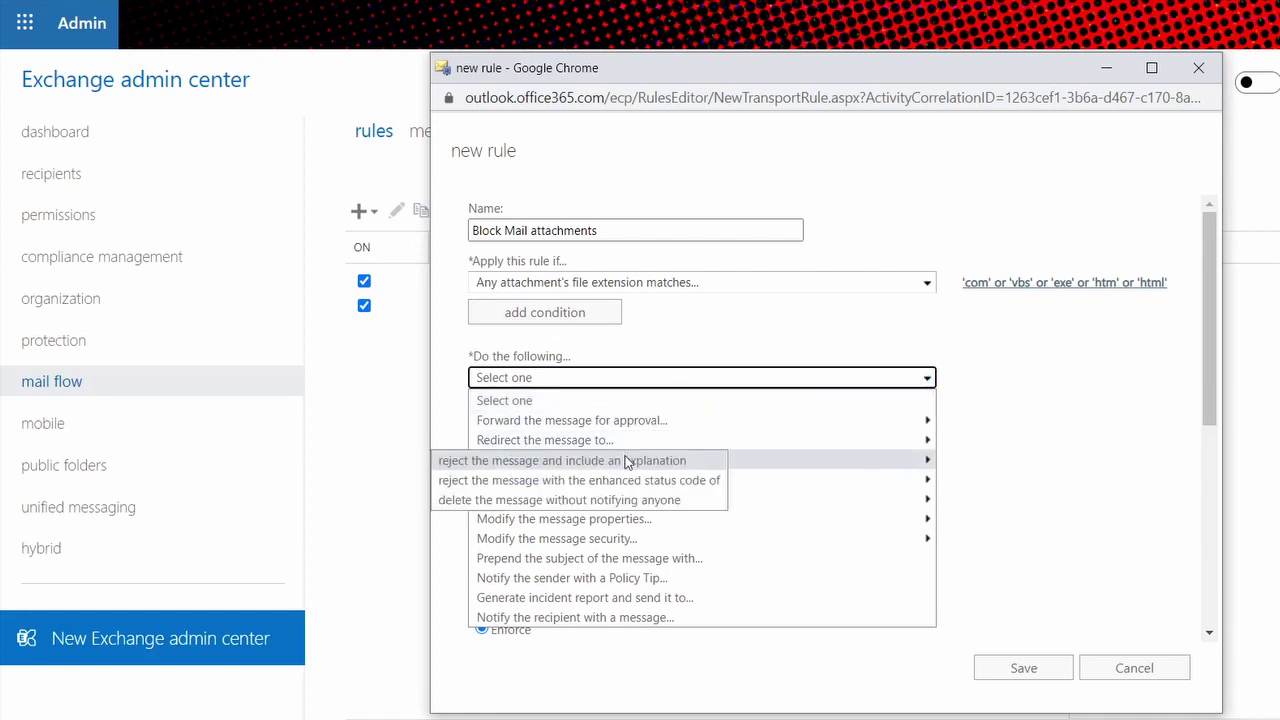
left_click(613, 511)
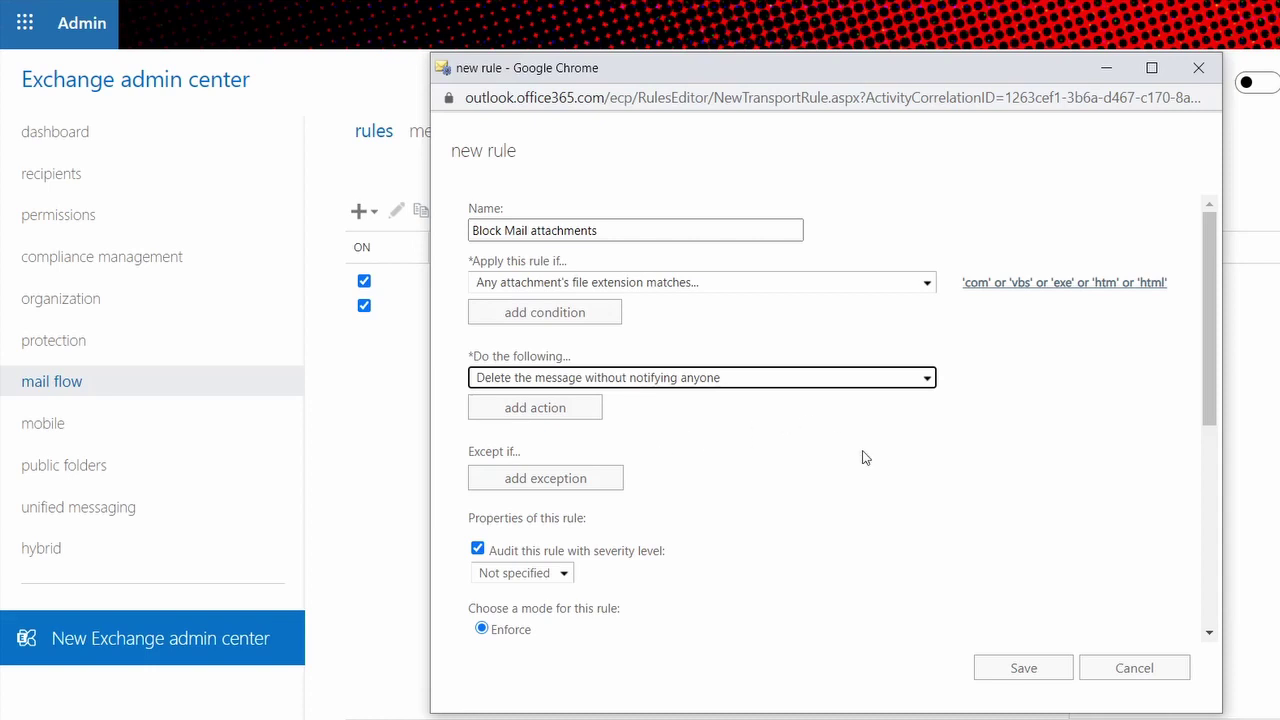
Add a second action notifying the recipient: 'A message with a potential harmful attachment as been deleted'.
left_click(561, 425)
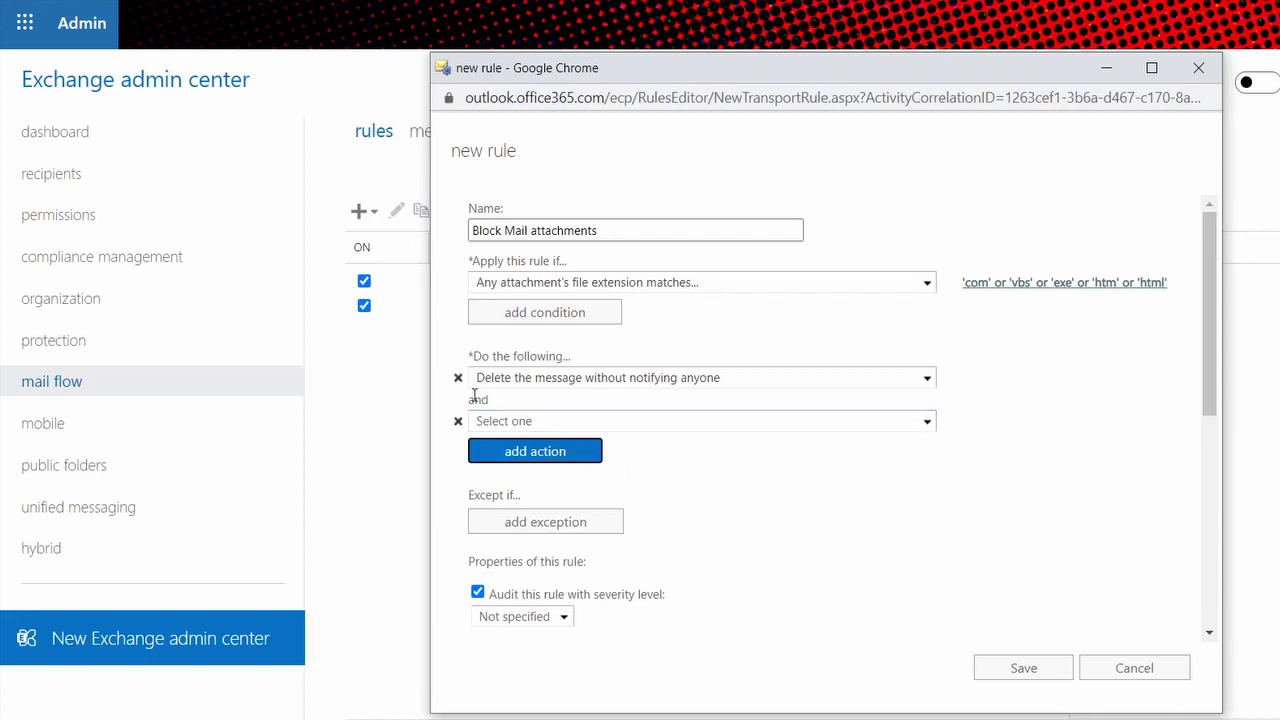
left_click(490, 423)
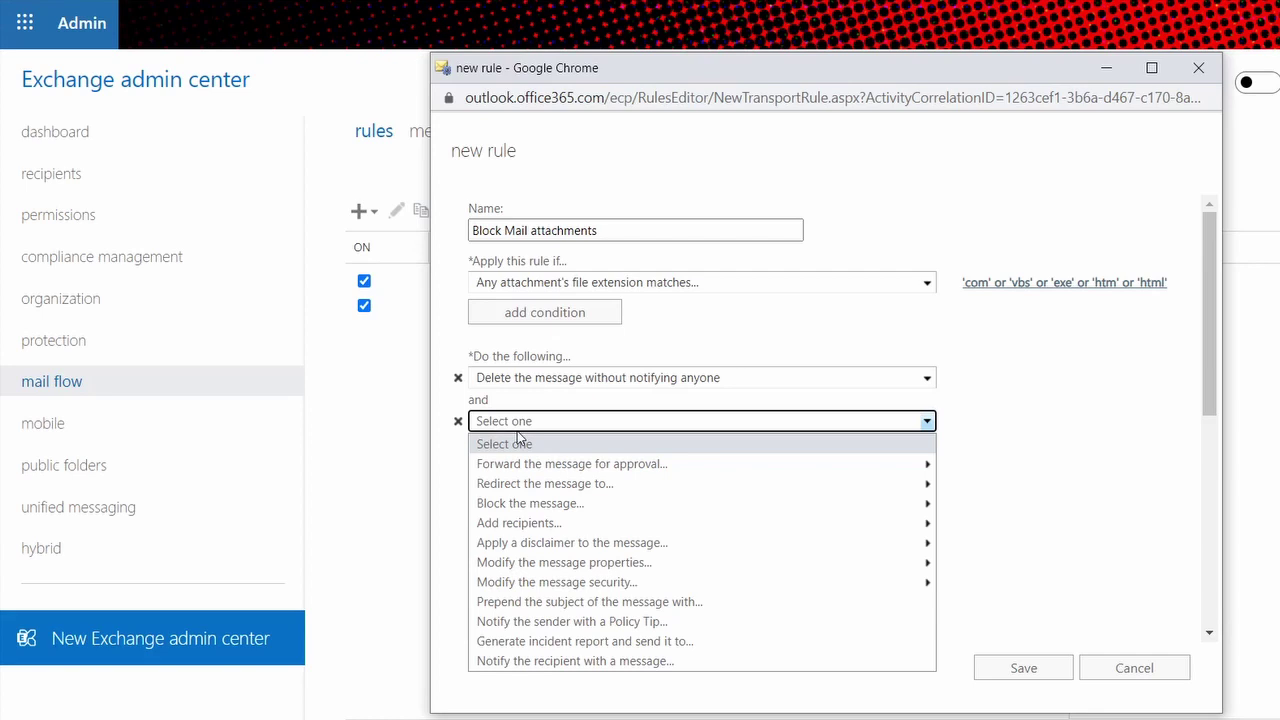
left_click(614, 661)
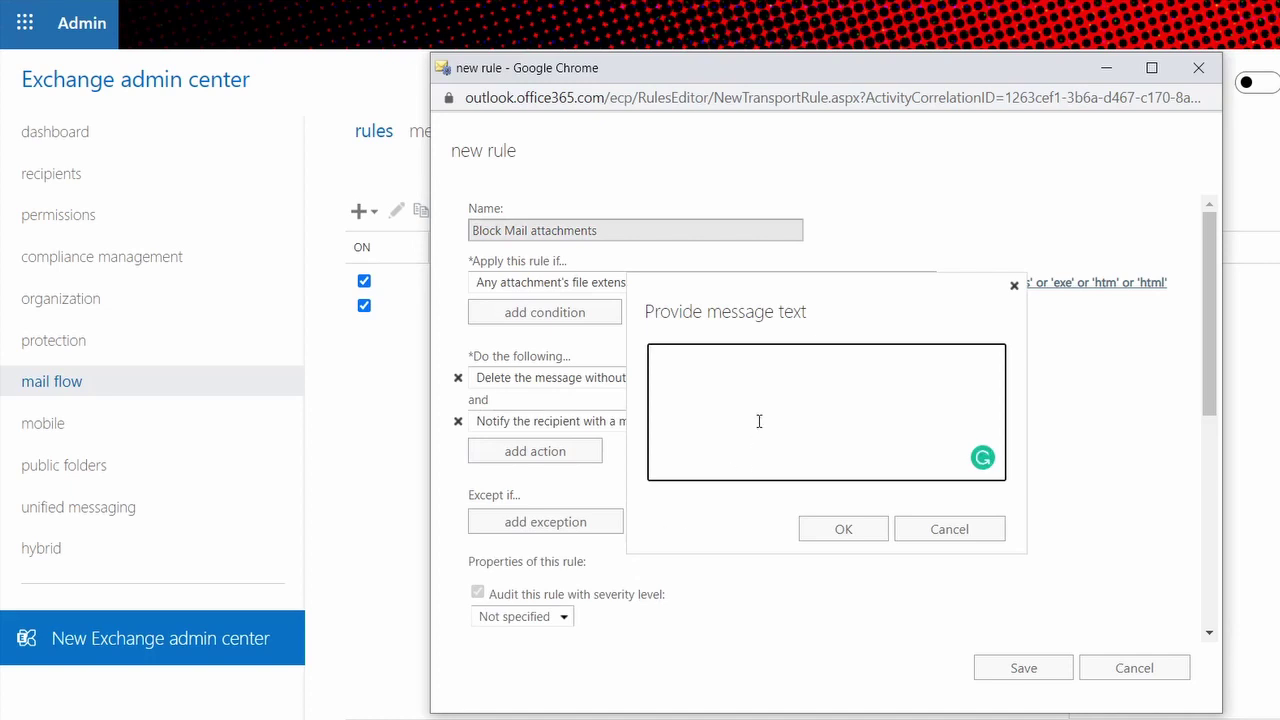
type("A message with a potential")
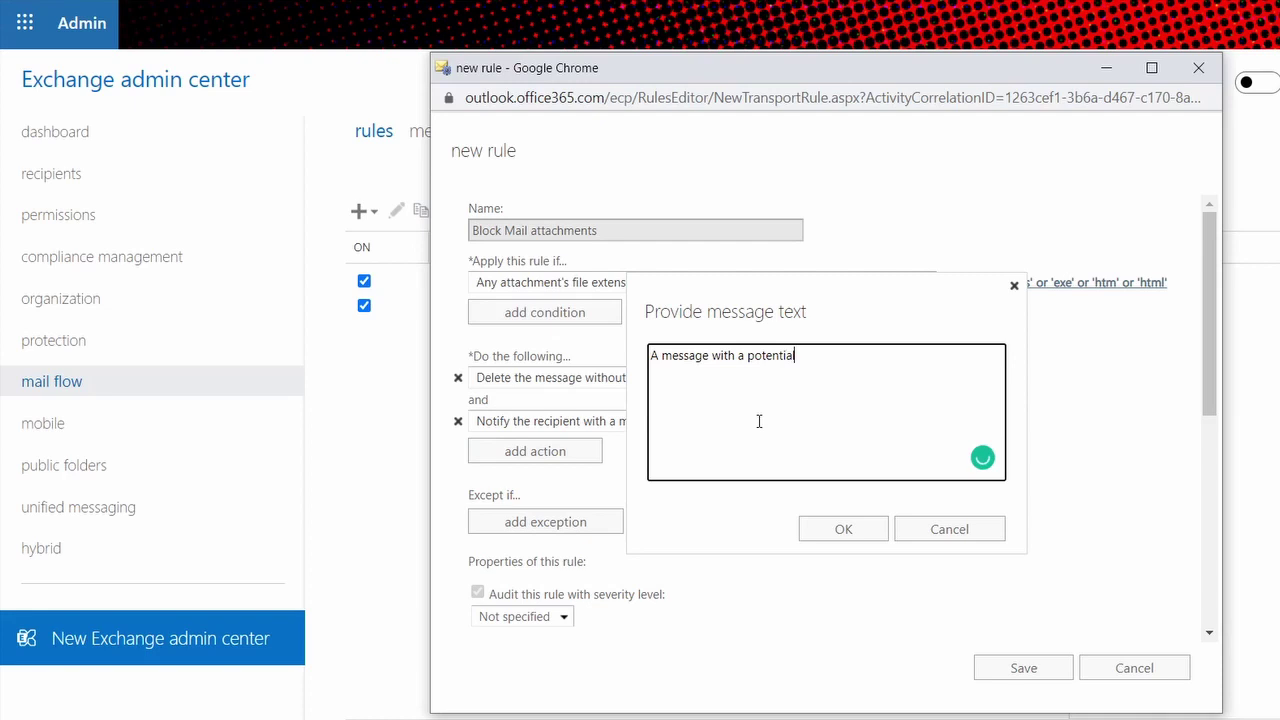
type(" harmfull attachment as")
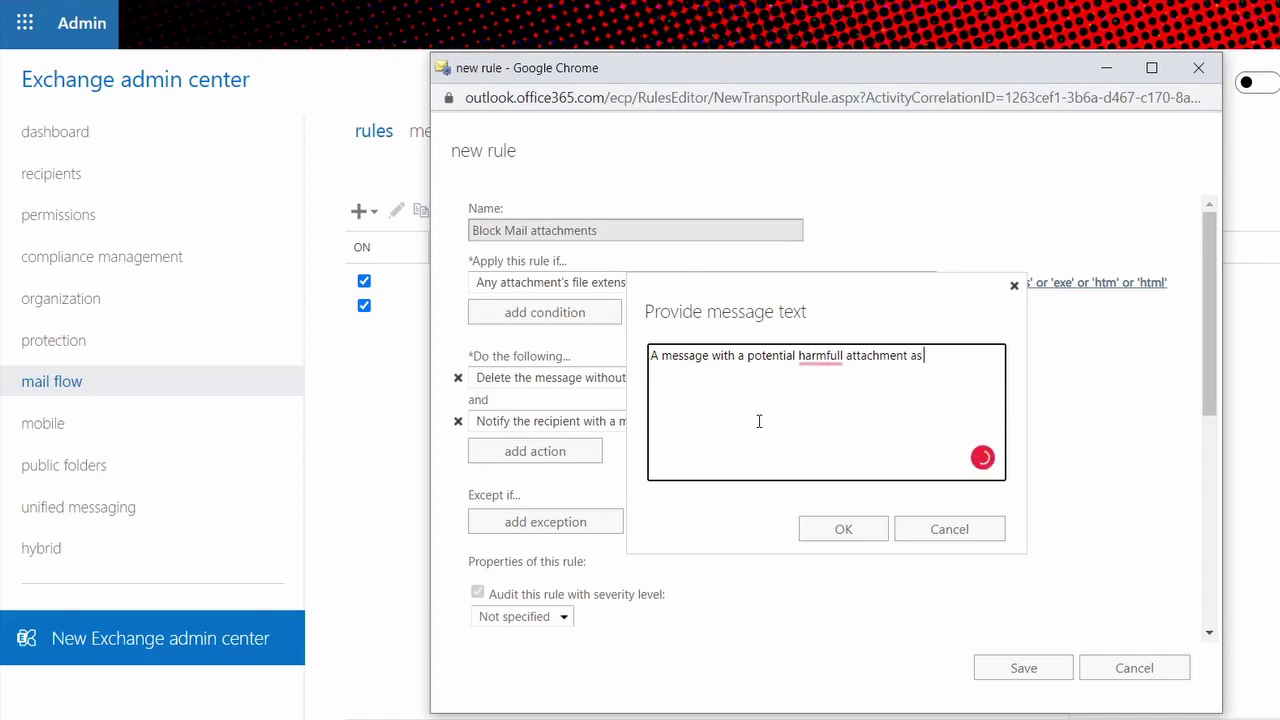
type(" been delete")
type("d")
right_click(826, 366)
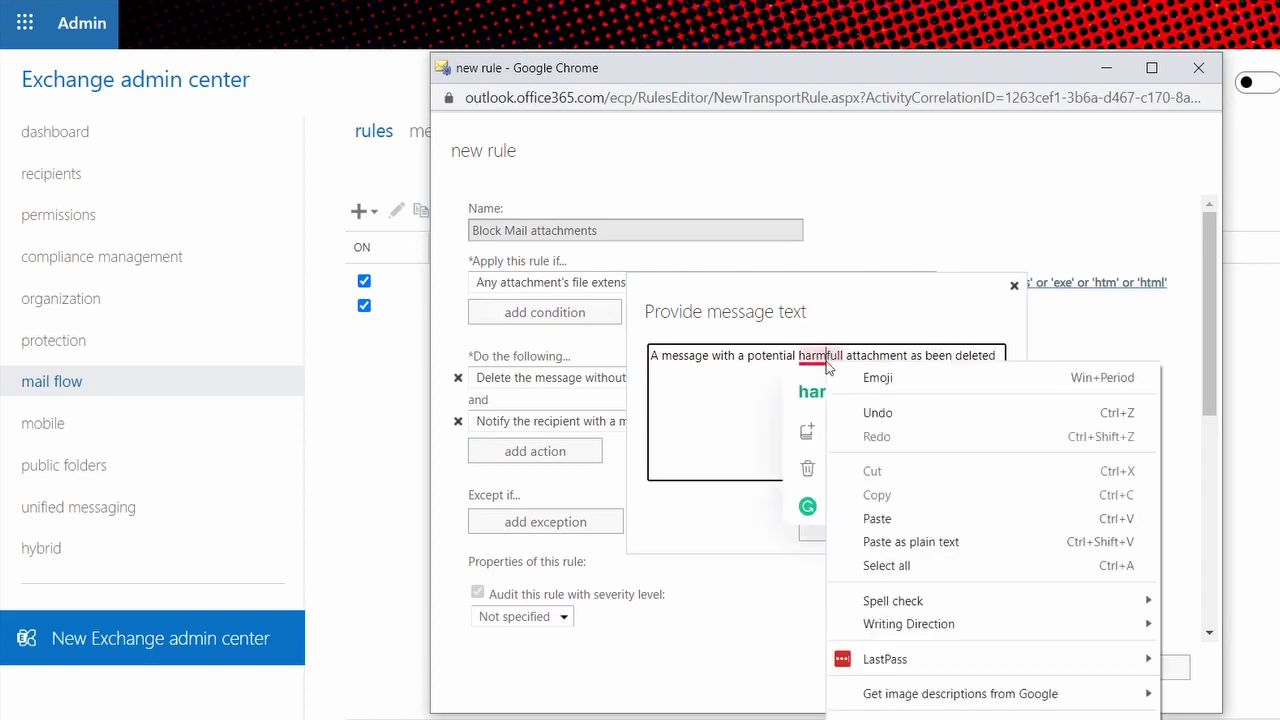
left_click(812, 391)
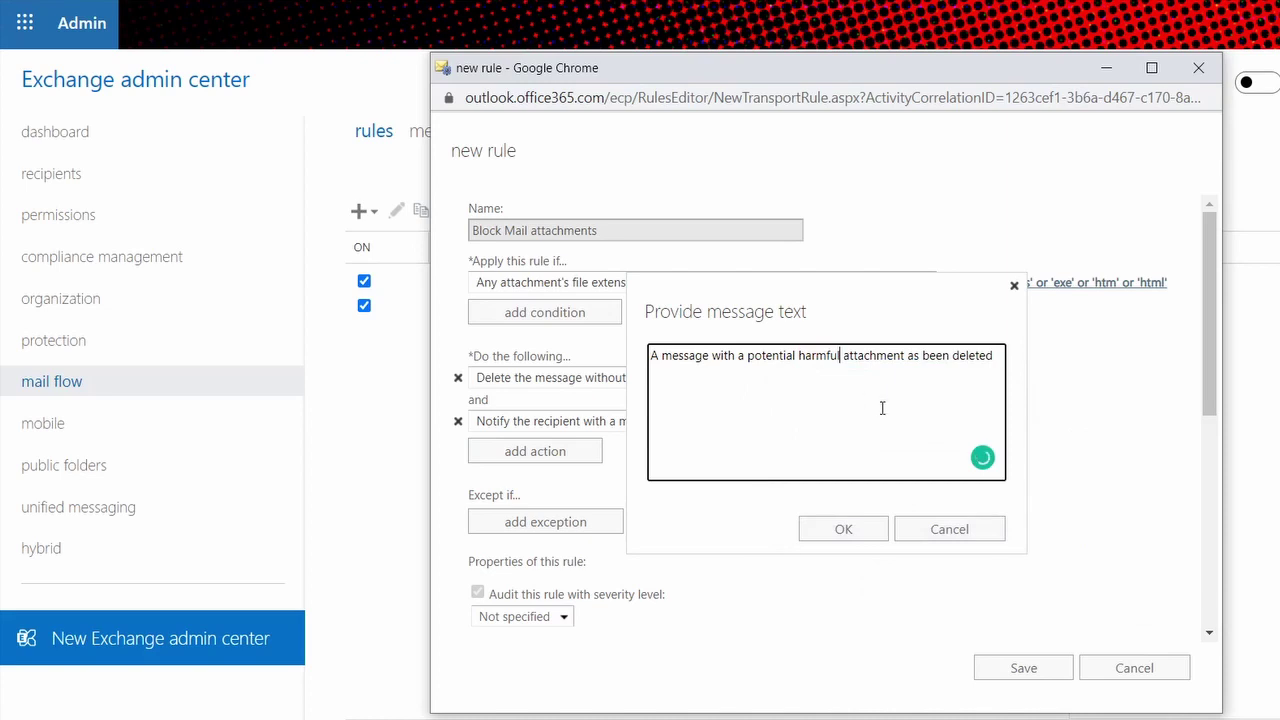
left_click(843, 529)
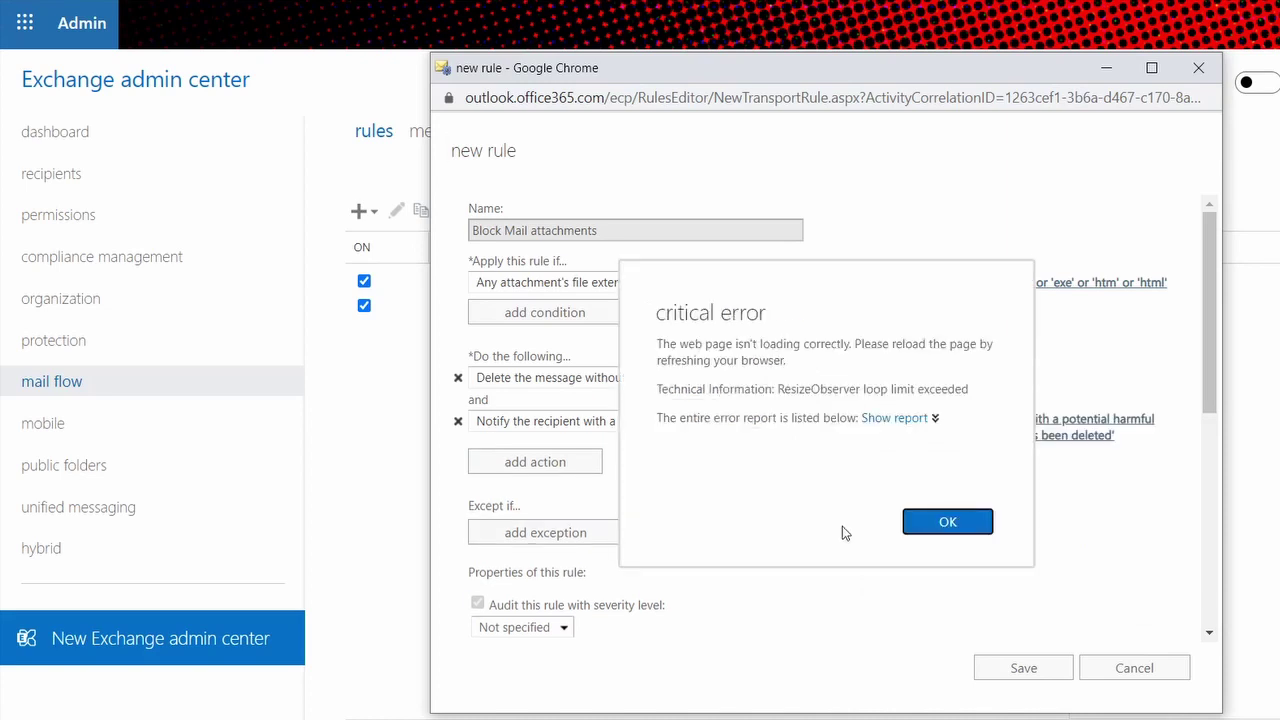
Dismiss the critical error dialog to return to the new rule form.
left_click(948, 522)
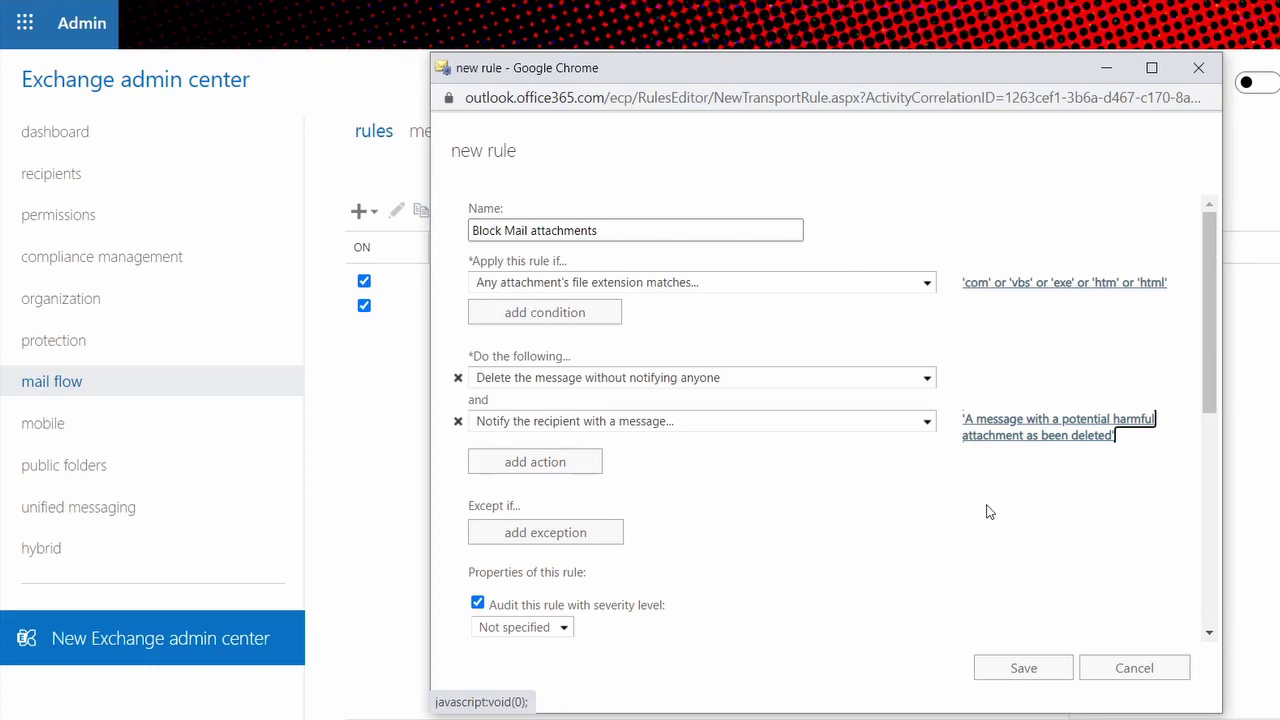
Review the rule properties and save the Block Mail attachments rule.
scroll(986, 512, "down", 3)
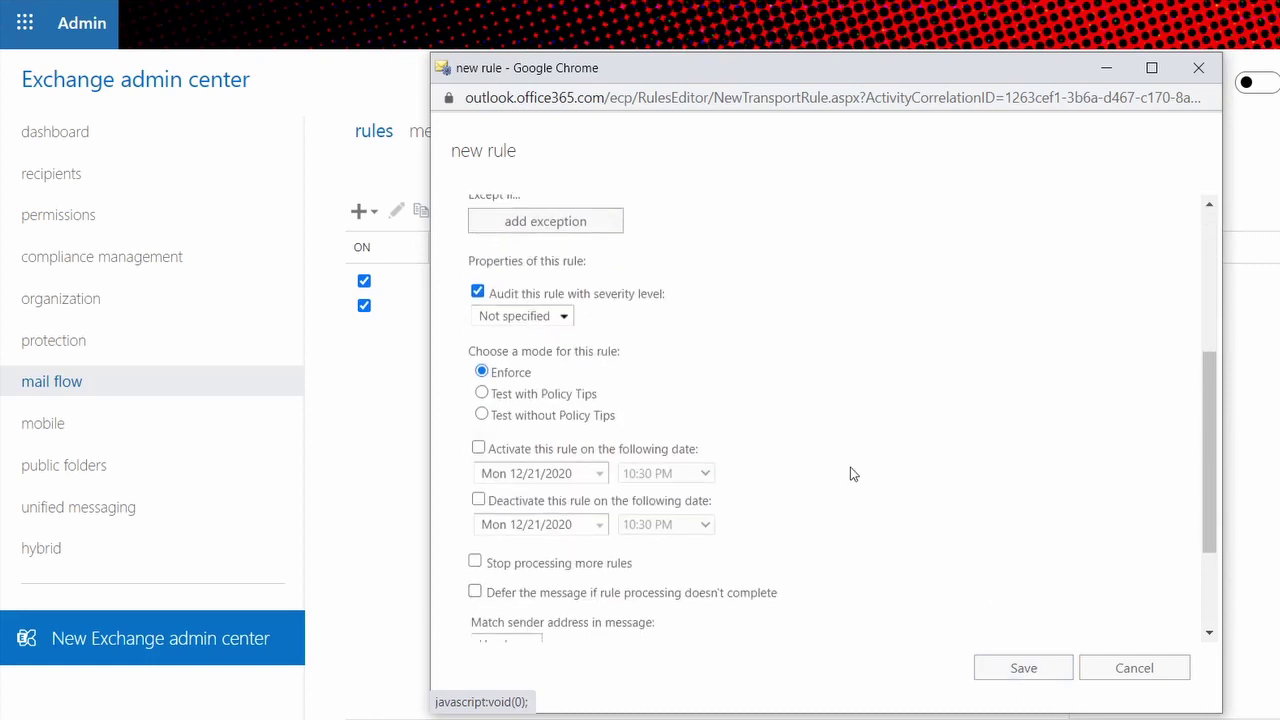
scroll(789, 429, "down", 2)
scroll(846, 420, "up", 3)
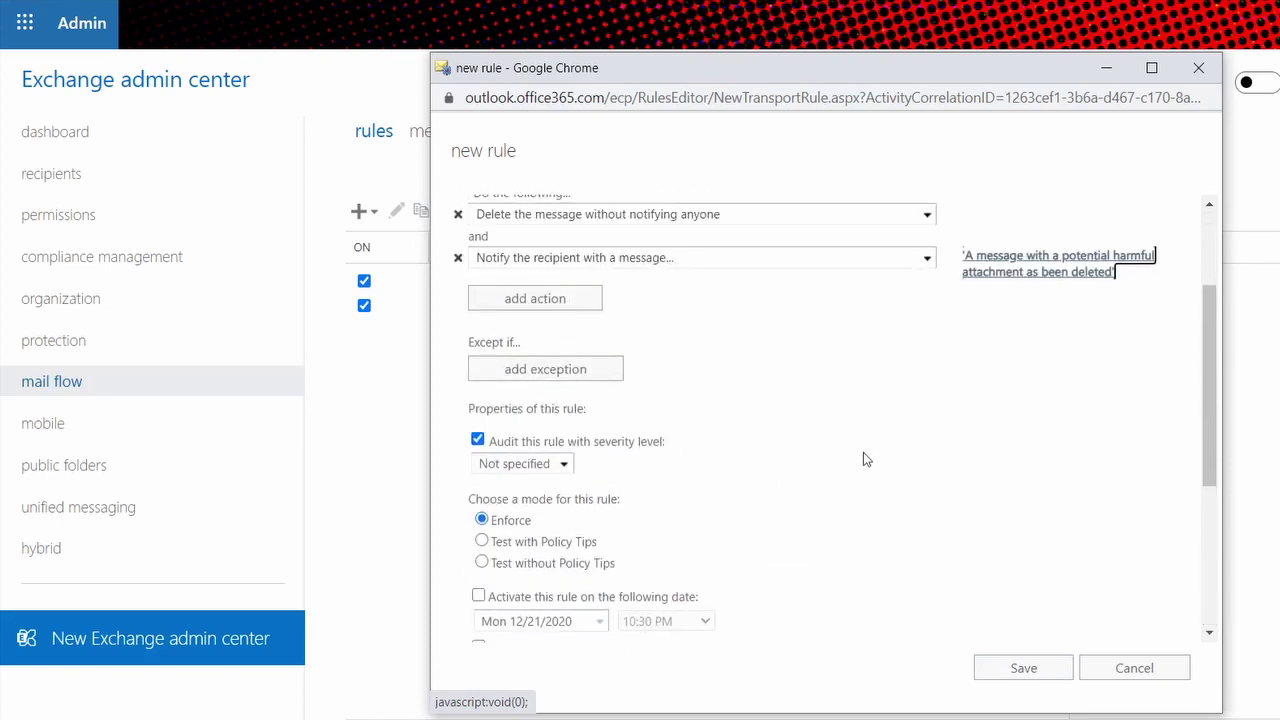
scroll(869, 457, "down", 2)
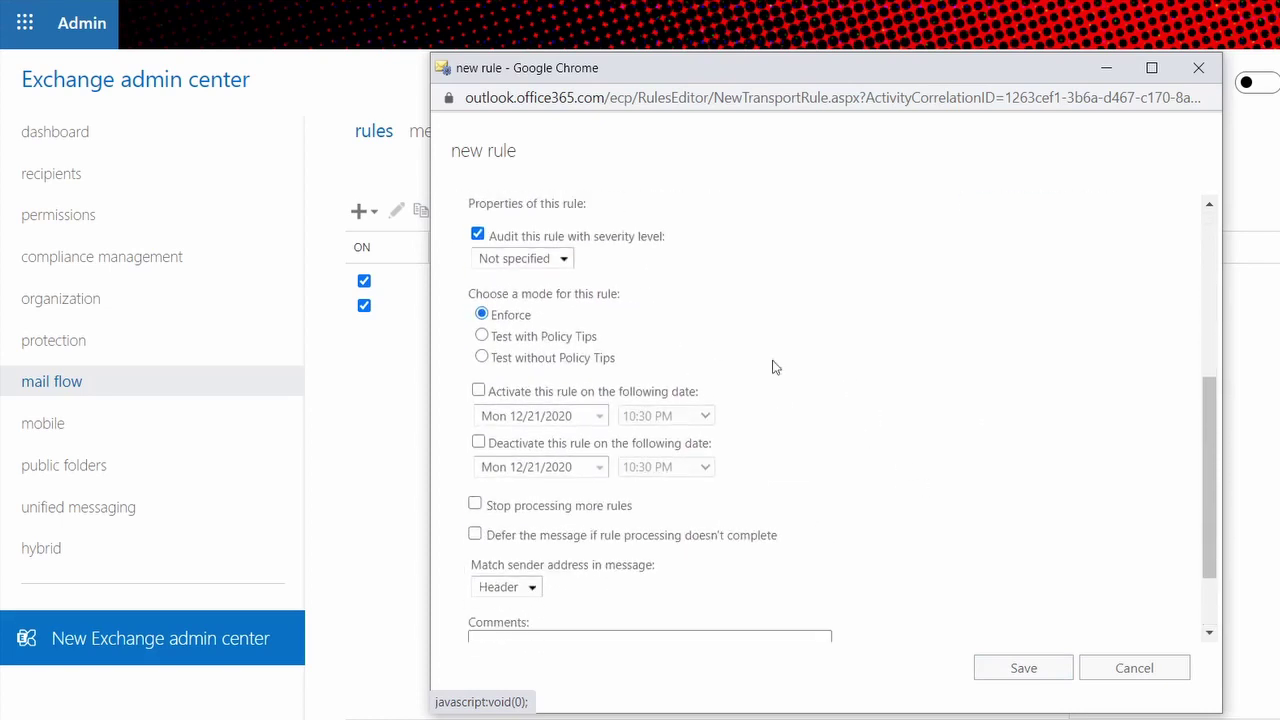
scroll(922, 525, "down", 1)
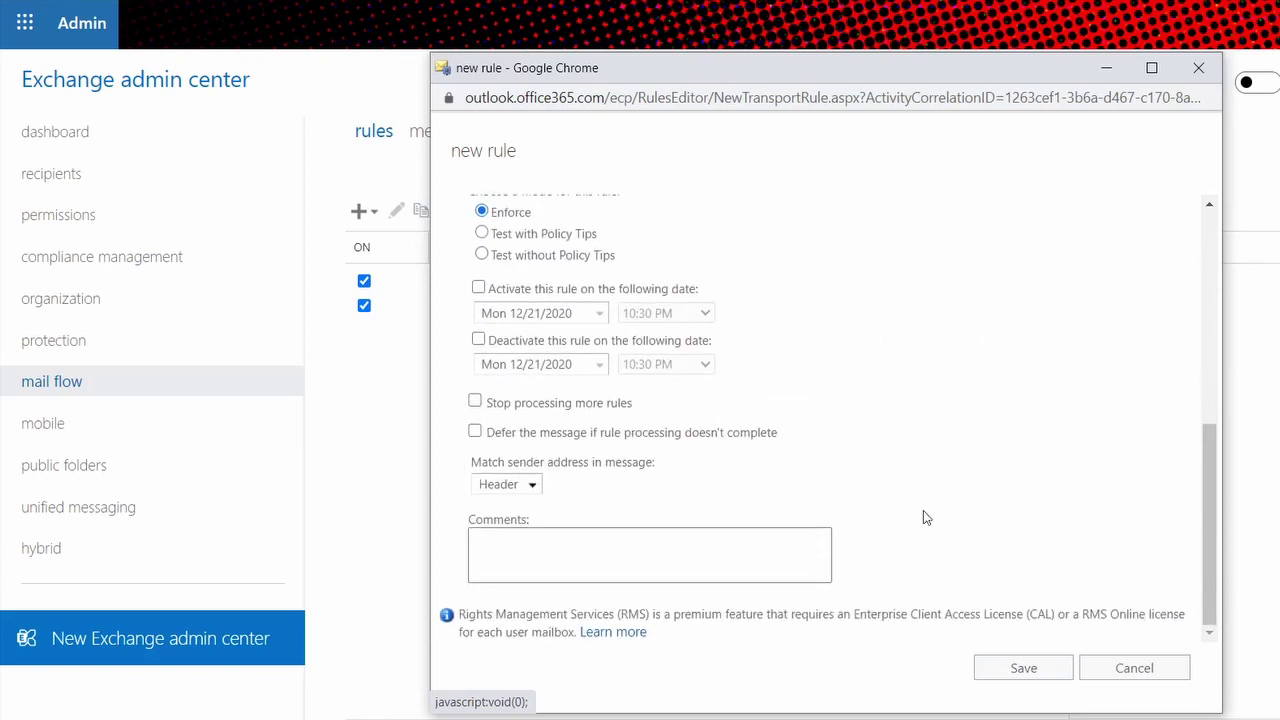
left_click(1028, 669)
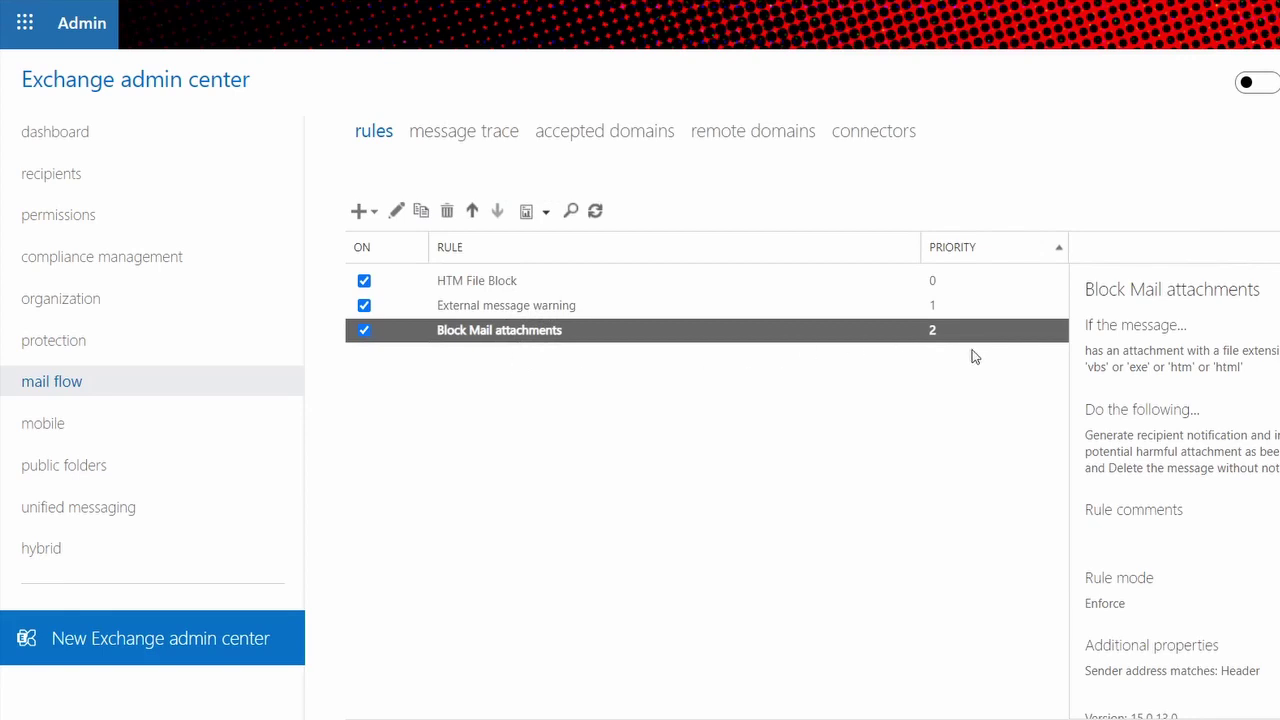
Toggle the ON checkbox for the Block Mail attachments rule in the rules list.
left_click(365, 331)
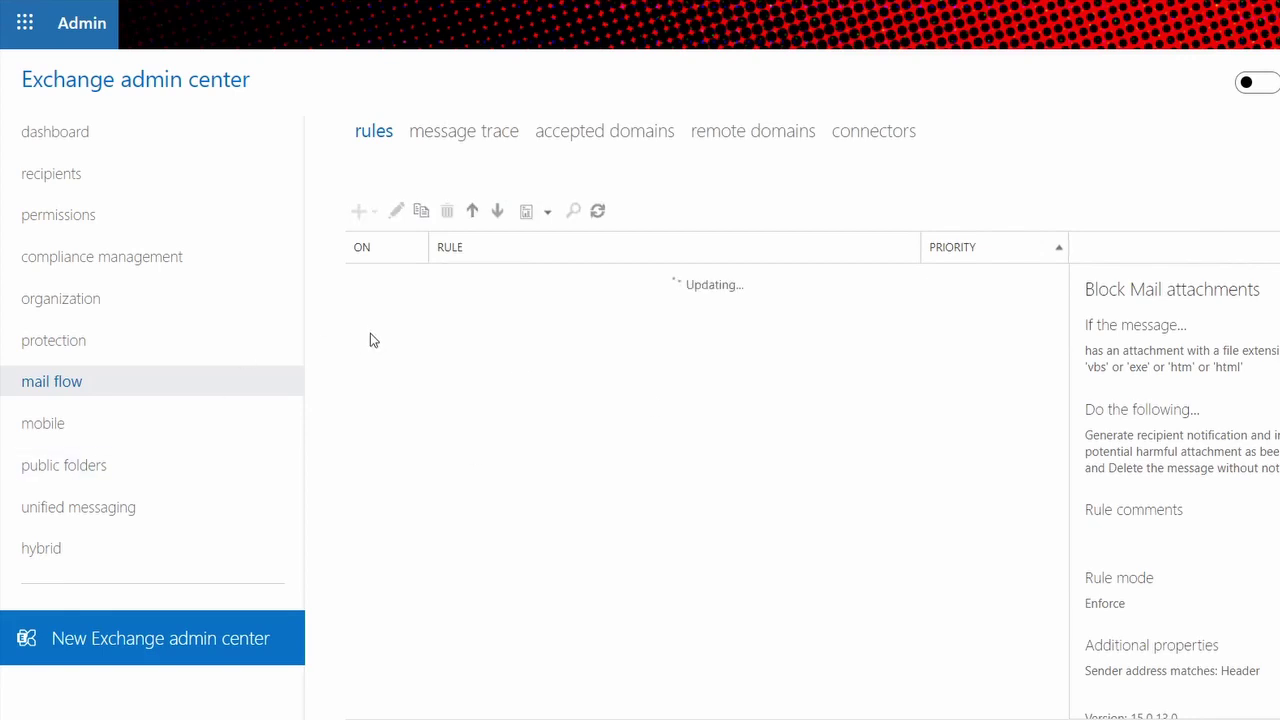